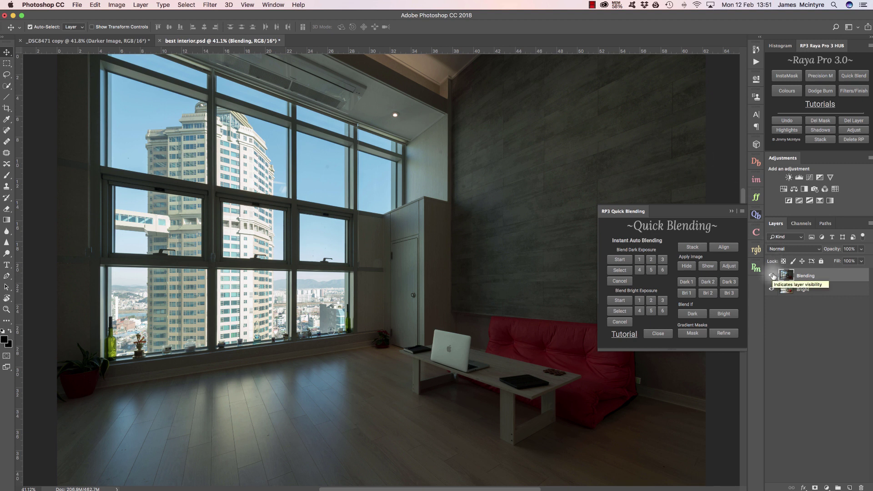
click(772, 276)
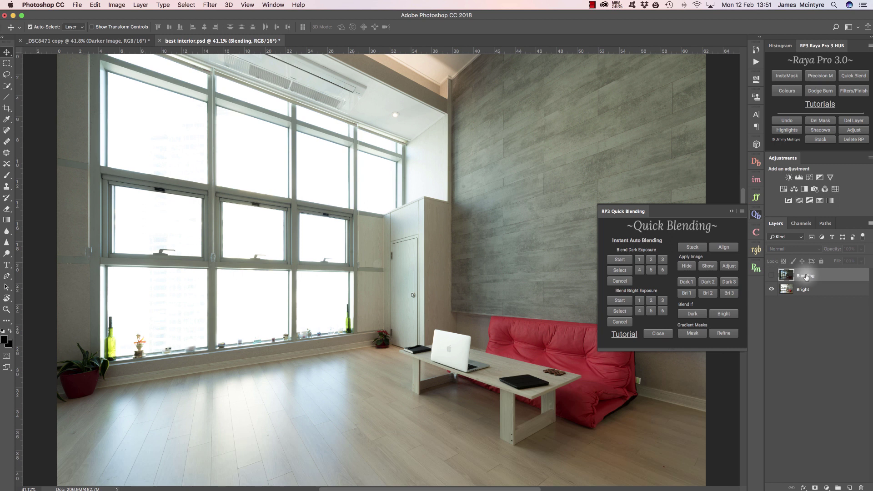
click(771, 275)
click(771, 276)
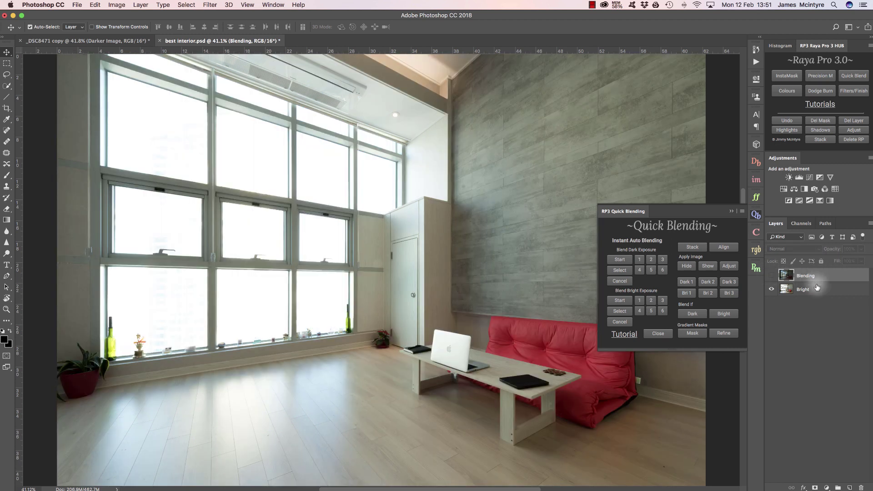
click(816, 285)
click(815, 276)
click(771, 275)
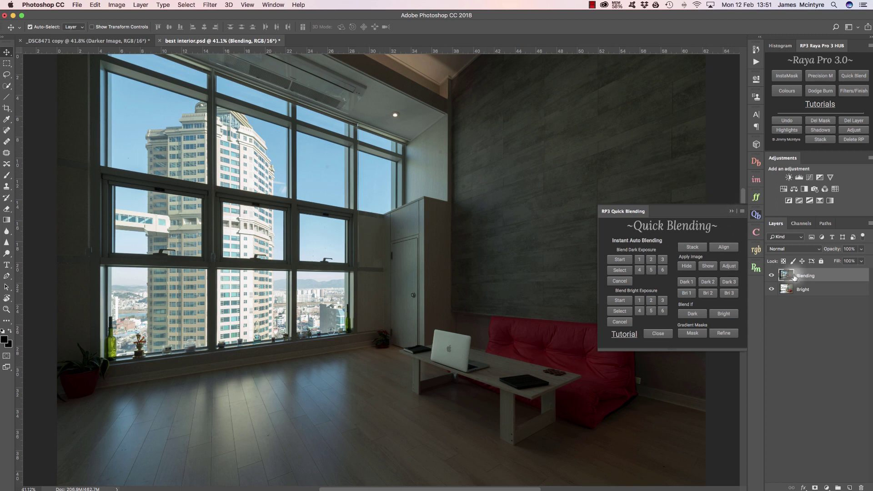
click(770, 275)
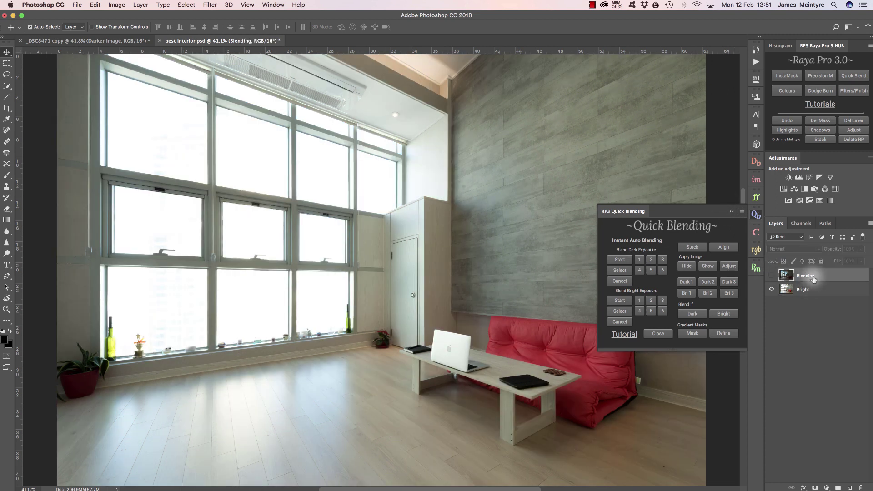
click(770, 276)
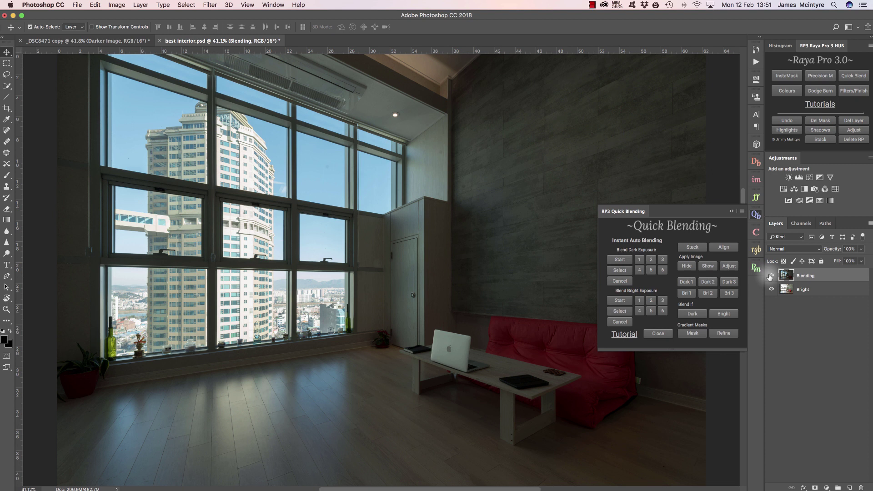
Run Quick Blend's Blend Dark Exposure and accept the Levels dialog to generate six blend variations.
click(854, 76)
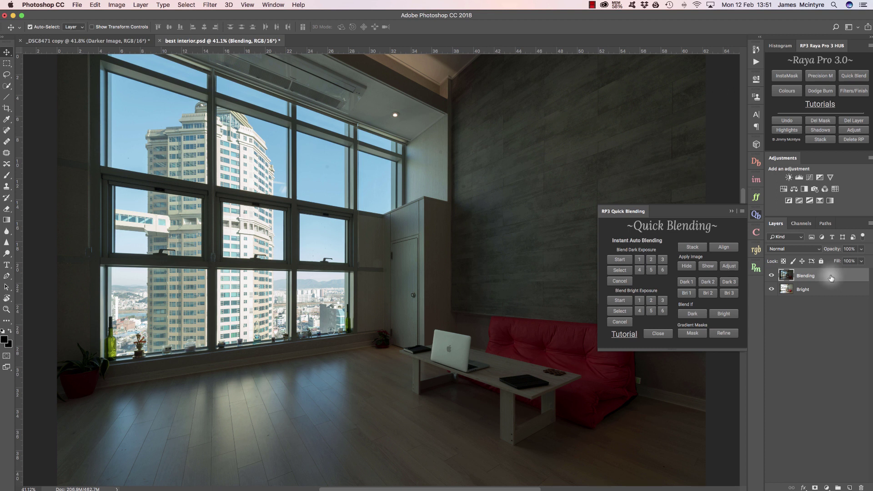
click(621, 260)
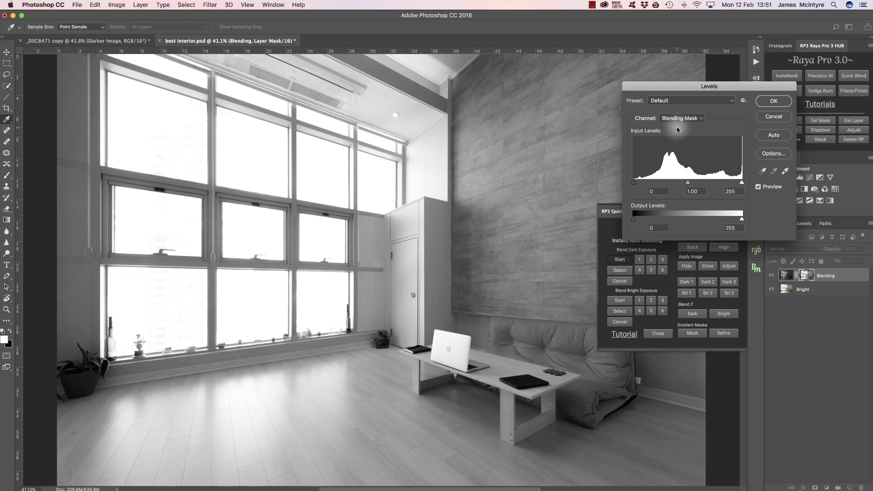
click(773, 100)
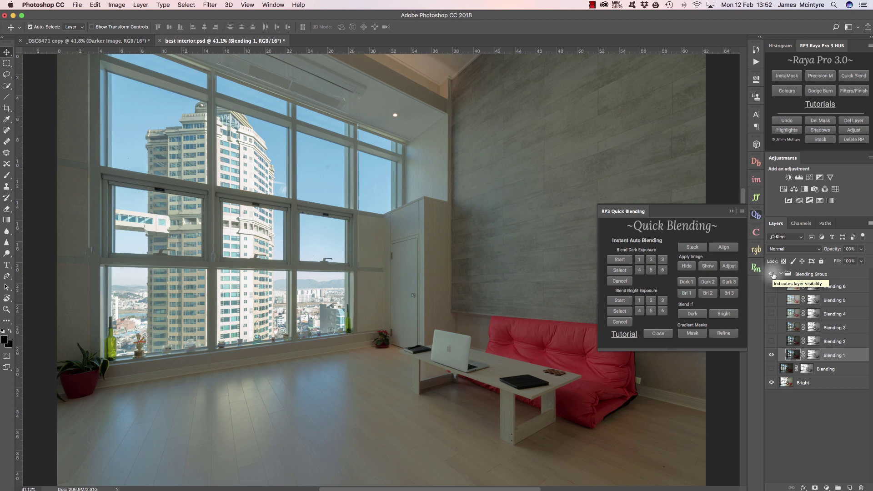
click(771, 275)
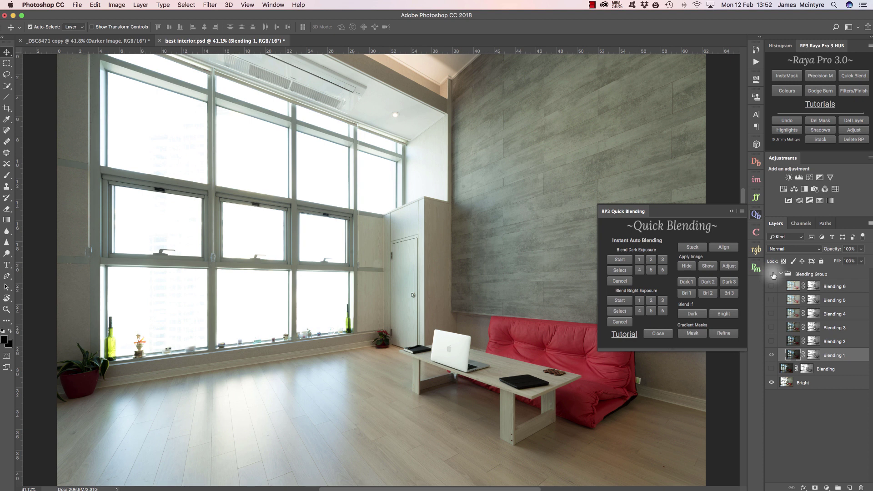
click(771, 274)
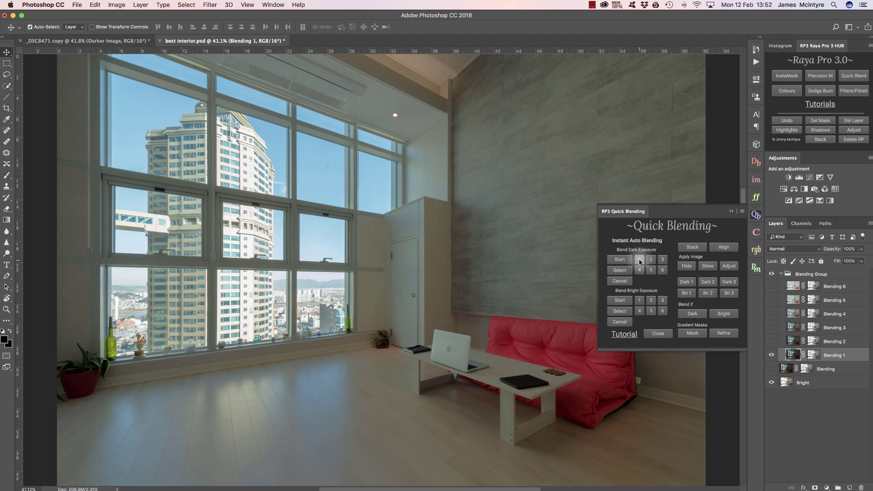
Compare blend variations 2–6, then keep variation 4 and merge it into a single Blended layer.
click(651, 261)
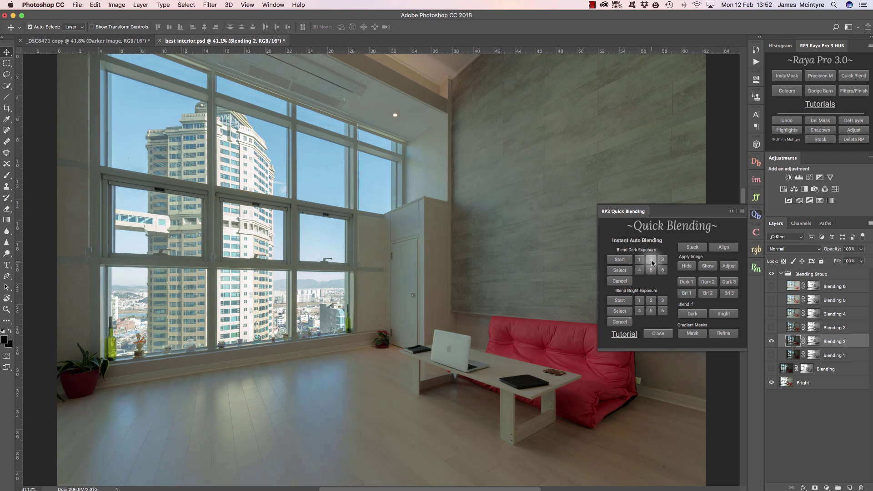
click(661, 261)
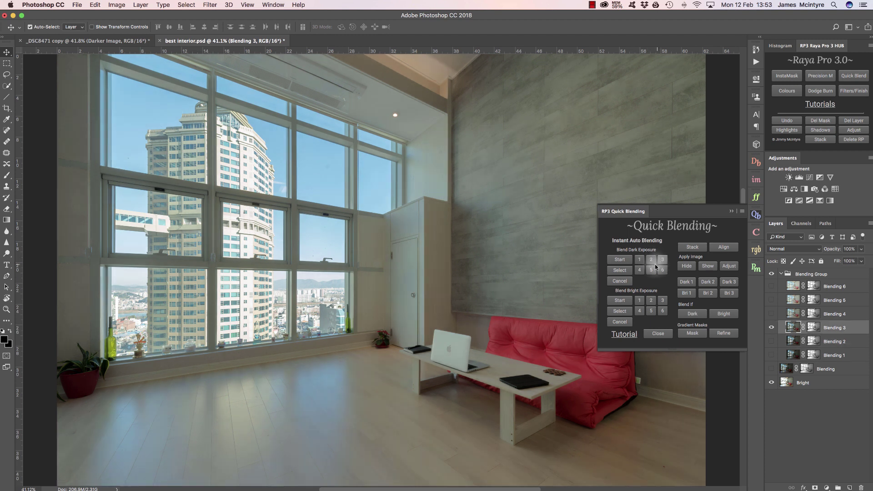
click(640, 271)
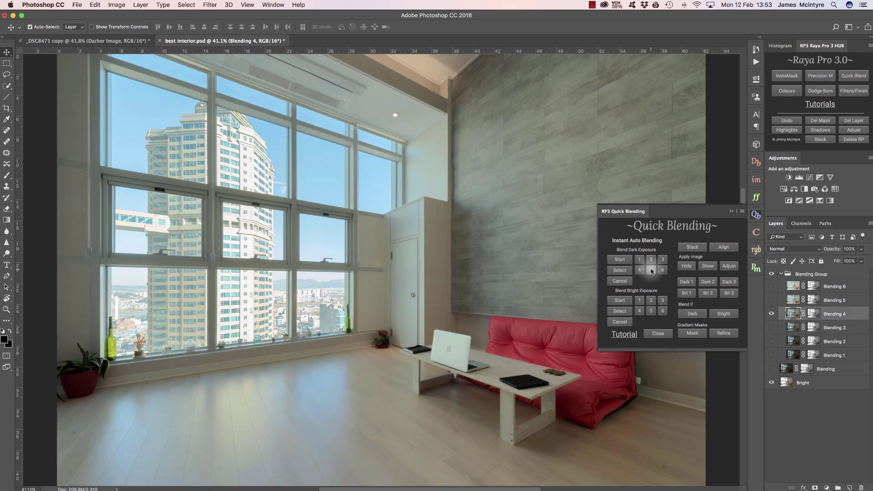
click(651, 271)
click(663, 270)
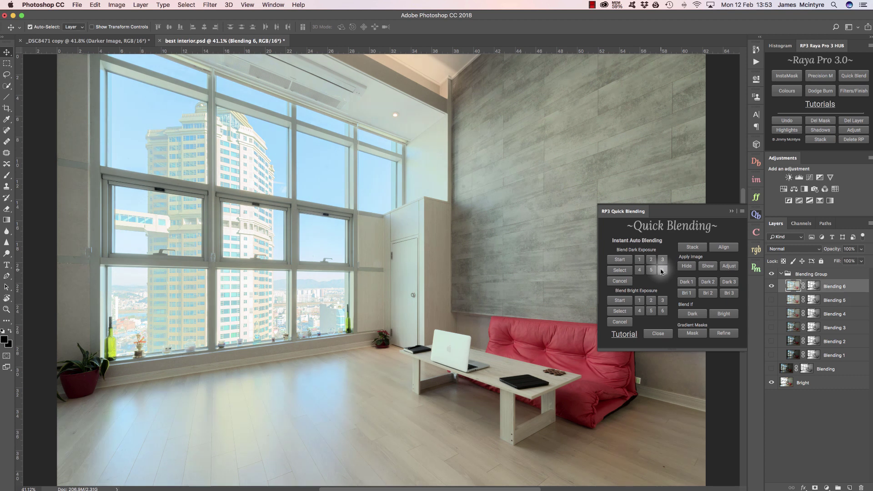
click(640, 271)
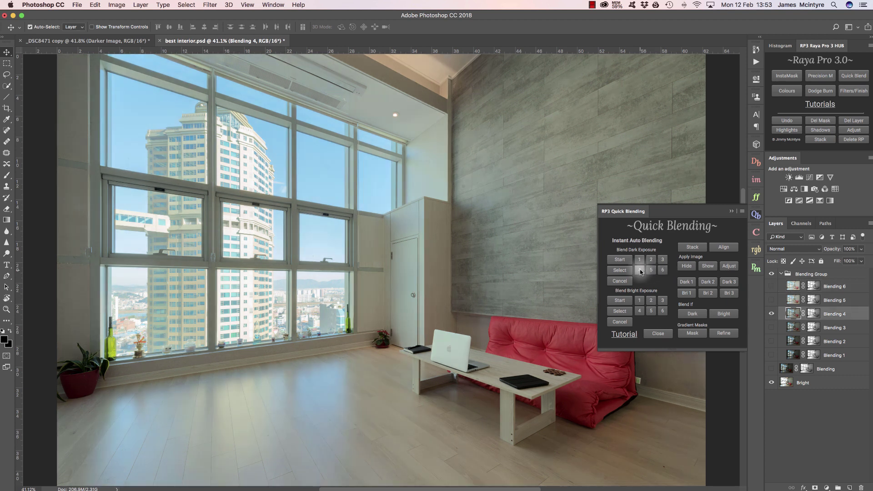
click(662, 260)
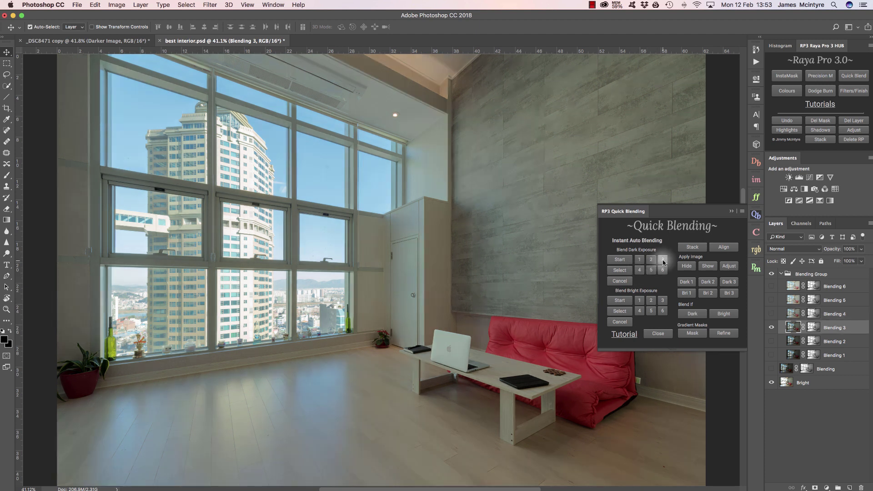
click(639, 271)
click(629, 272)
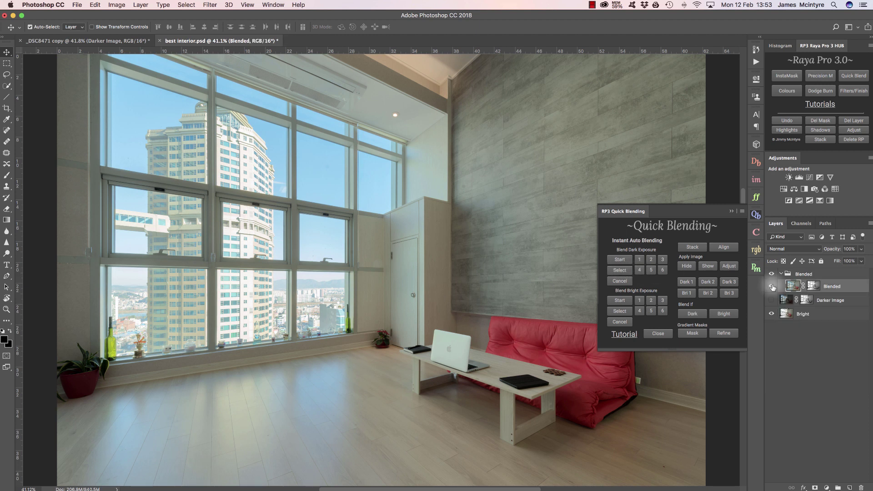
Toggle the Blended layer's visibility to compare it with the bright exposure.
click(772, 286)
click(771, 287)
click(771, 286)
click(772, 287)
click(772, 286)
click(772, 286)
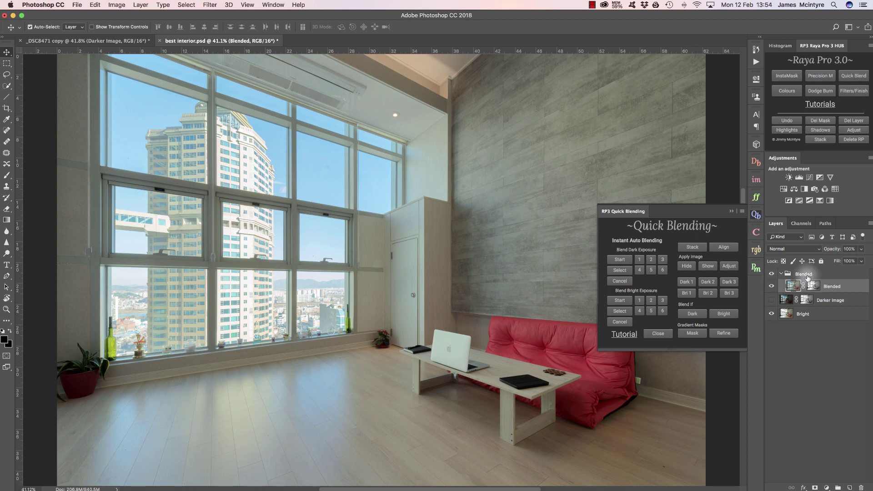
Delete the Blended group and the Darker Image mask, then make Darker Image visible.
click(862, 121)
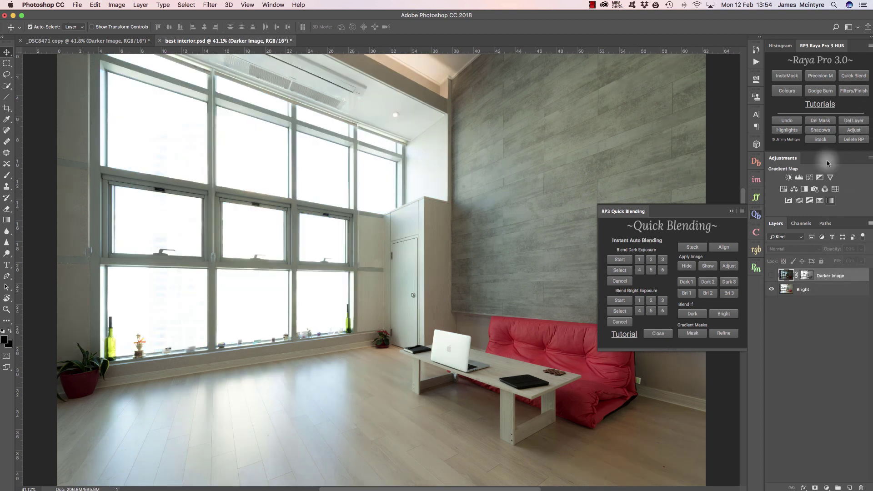
click(820, 120)
click(771, 275)
click(772, 276)
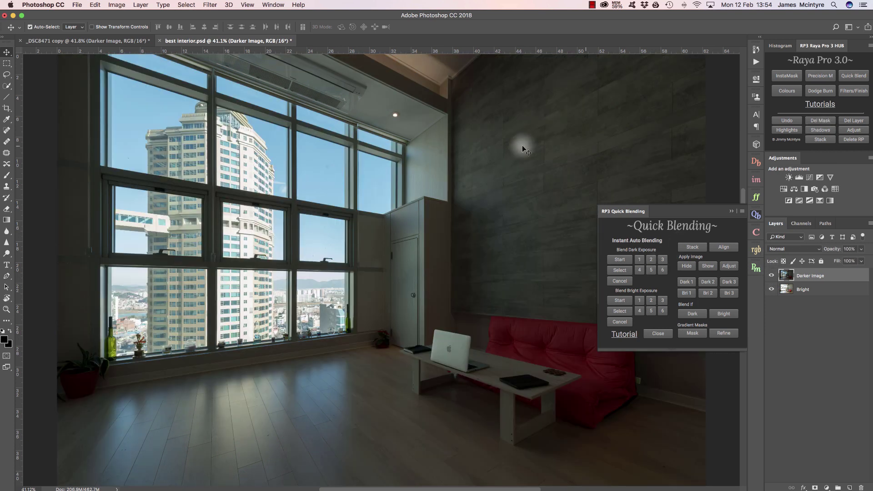
Use Precision Masks' Auto Dark to create a masked Blending layer above Bright.
click(818, 76)
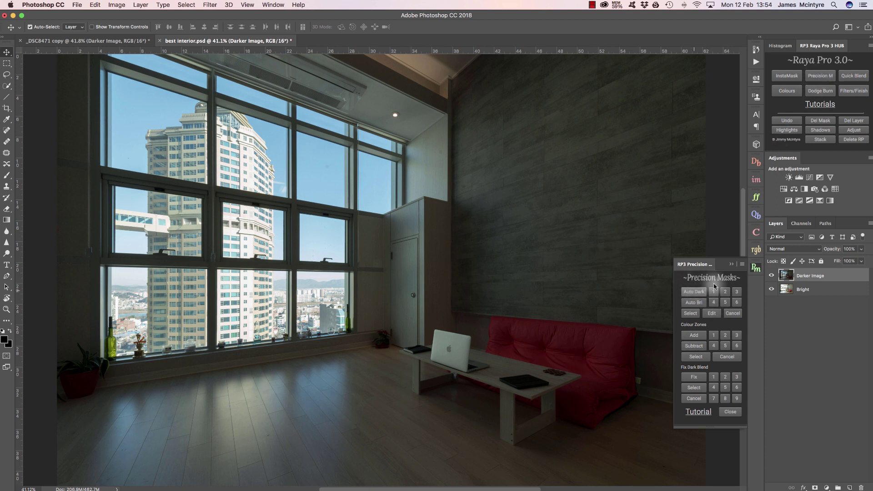
click(691, 294)
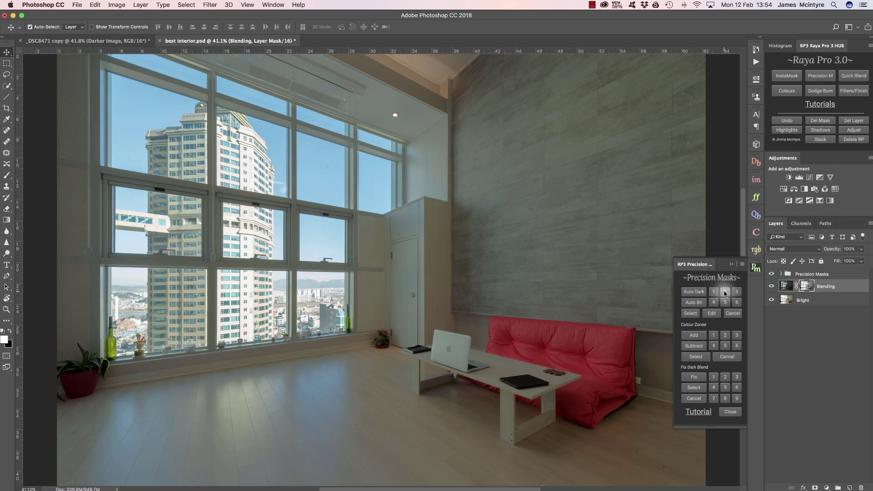
Try Auto Dark/Auto Bri mask variations 2–6, keep Auto Dark 3, and merge into a Blended layer.
click(725, 293)
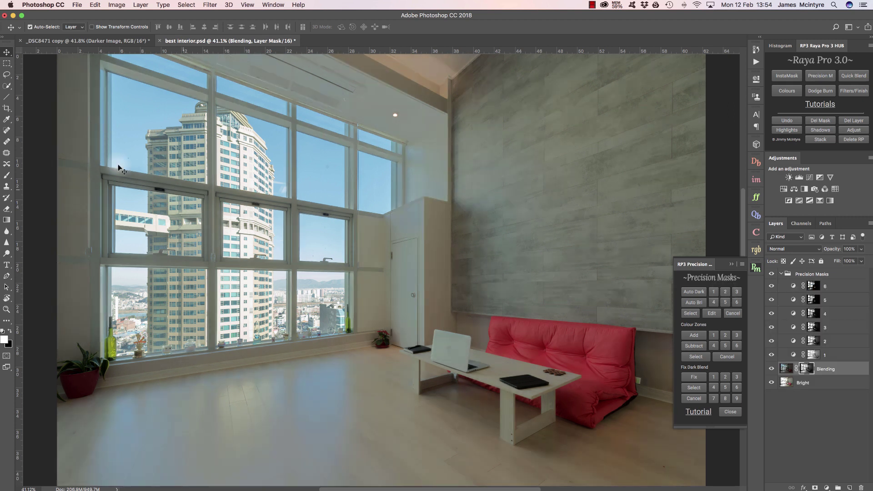
click(737, 292)
click(726, 302)
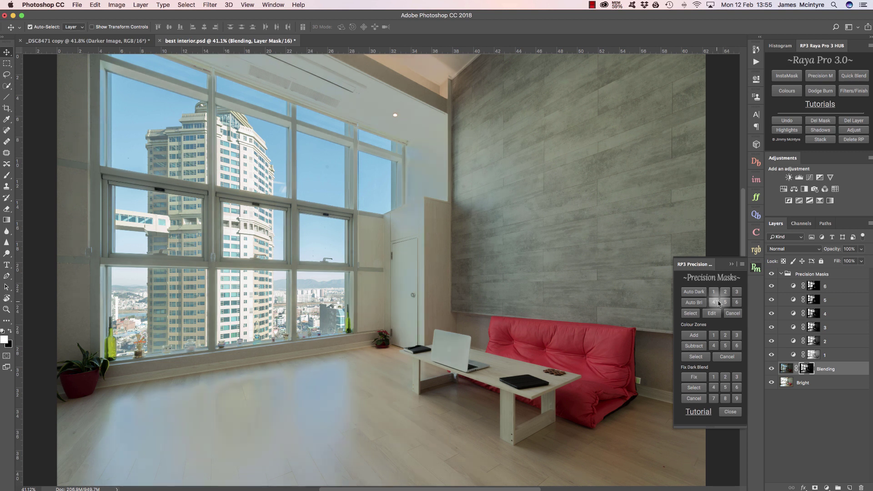
click(737, 302)
click(725, 292)
click(724, 293)
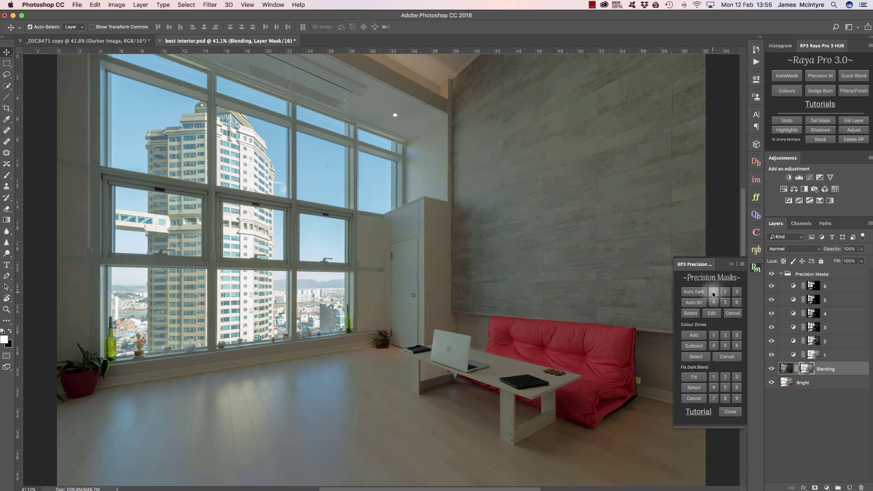
click(737, 292)
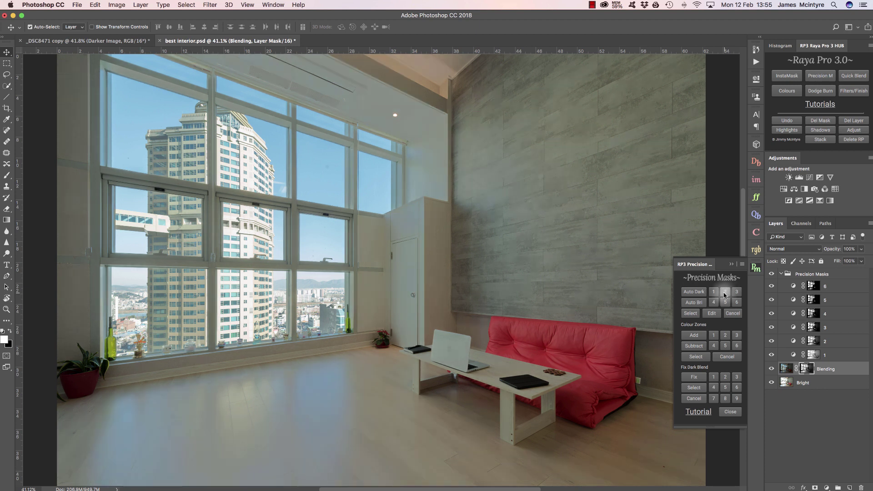
click(692, 313)
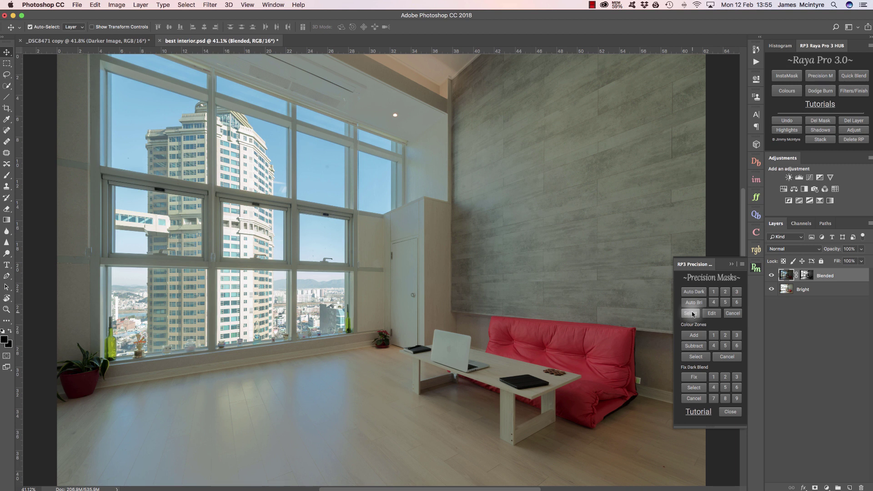
Preview Fix Dark Blend variations 1–7 and merge variation 4 into a Dark Blended Fix layer.
click(696, 377)
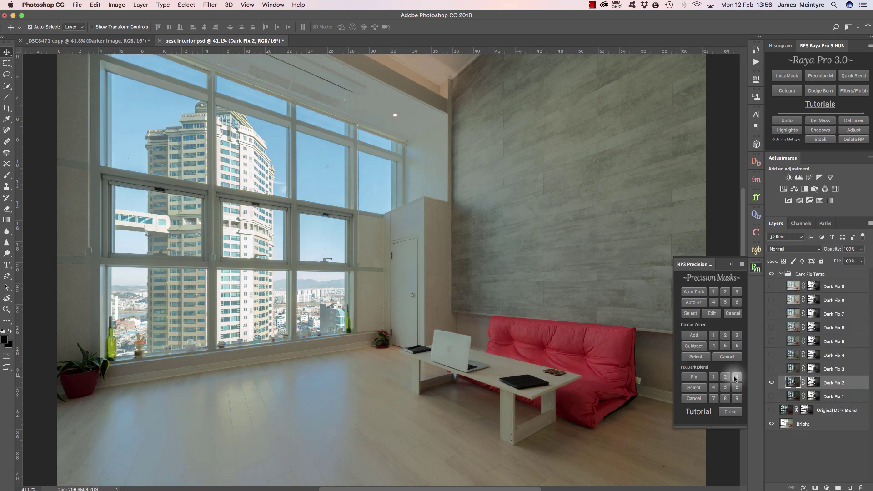
click(714, 388)
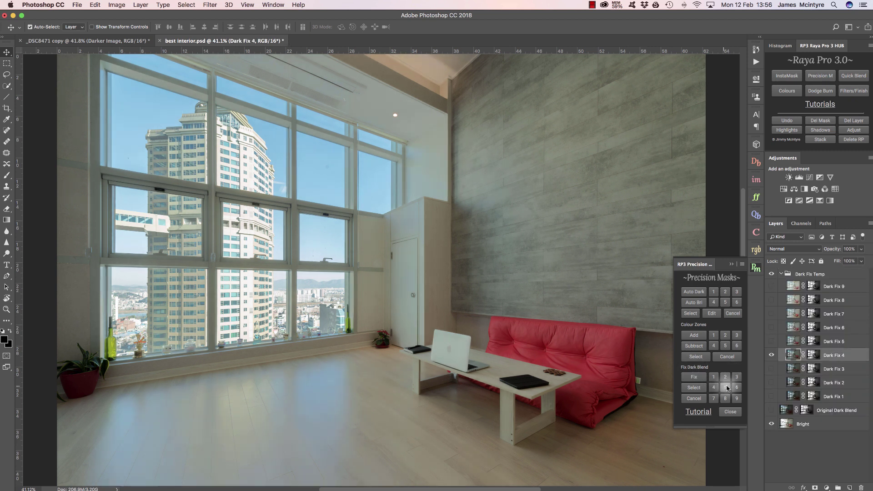
click(725, 388)
click(737, 387)
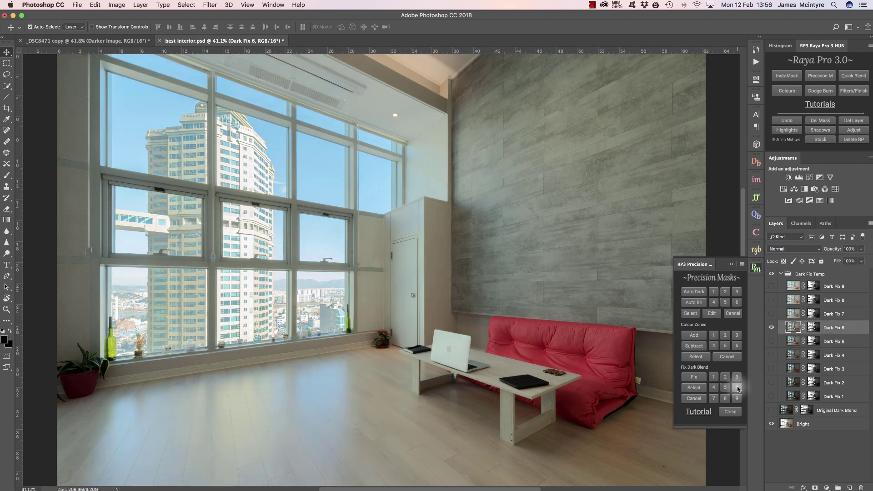
click(712, 398)
click(712, 390)
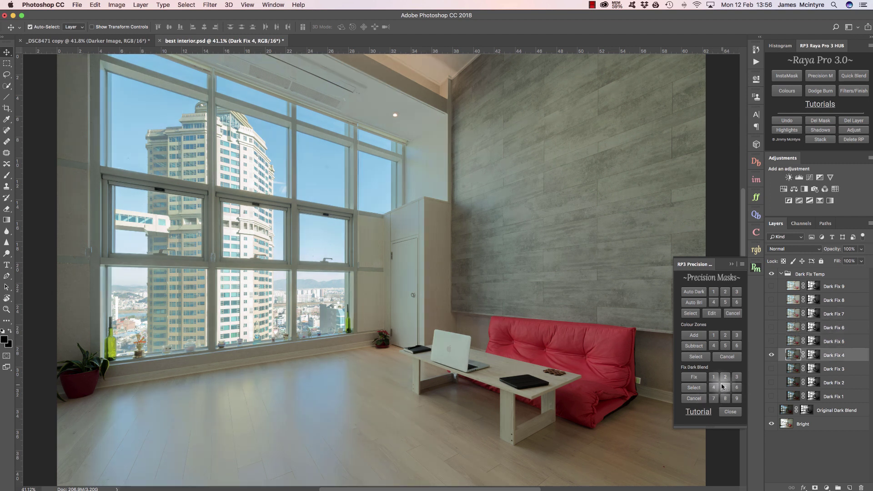
click(713, 377)
click(726, 378)
click(737, 377)
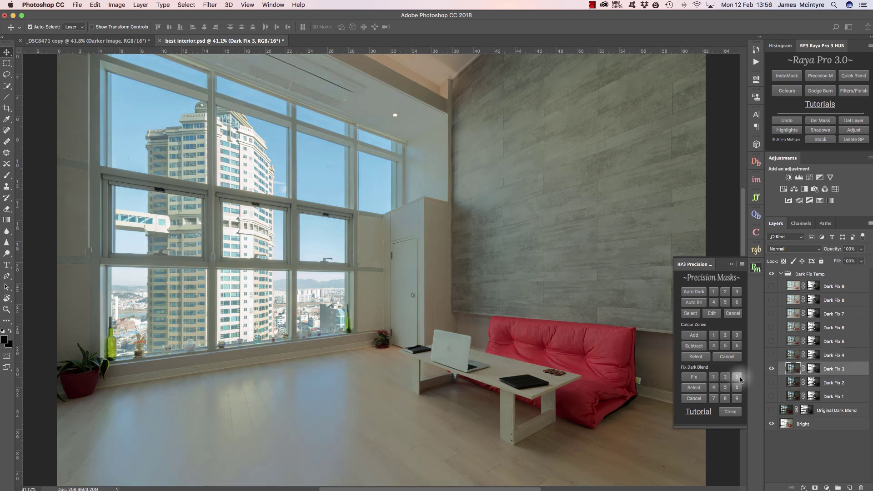
click(714, 388)
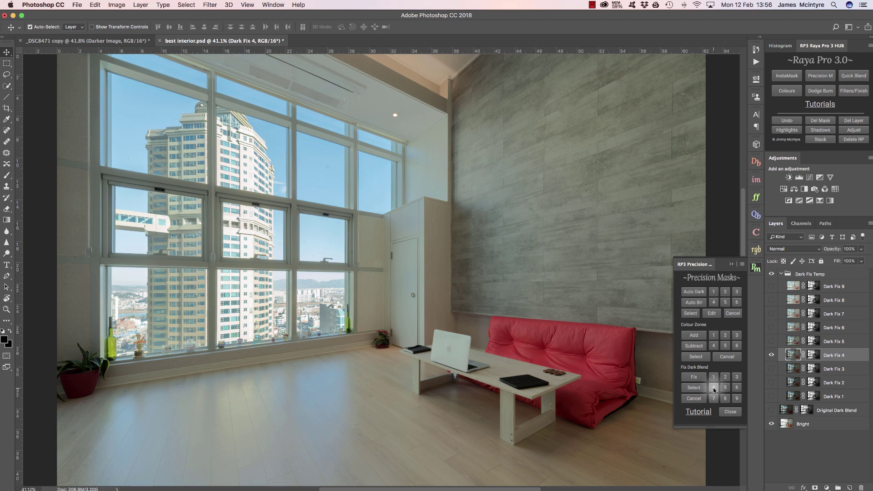
click(694, 387)
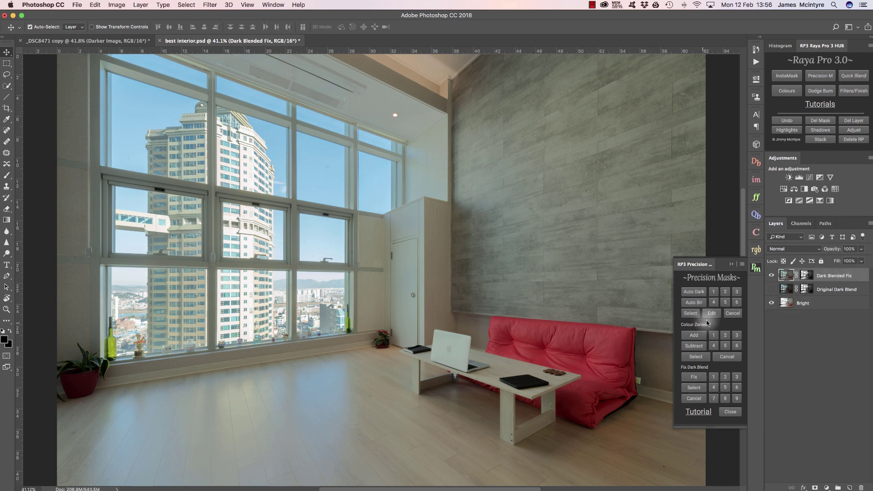
Compare Dark Blended Fix against the Original Dark Blend, then switch to the _DSC8471 lake photo.
click(771, 275)
click(771, 277)
click(771, 276)
click(772, 276)
key(z)
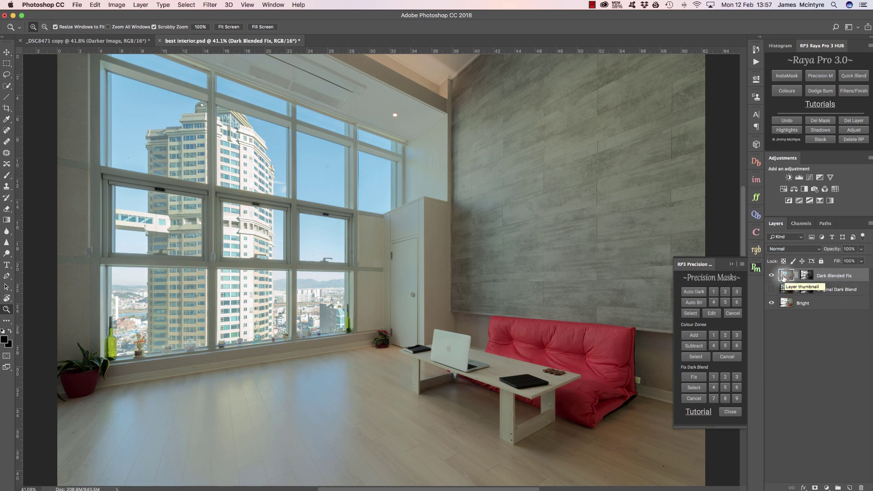
click(771, 275)
click(771, 290)
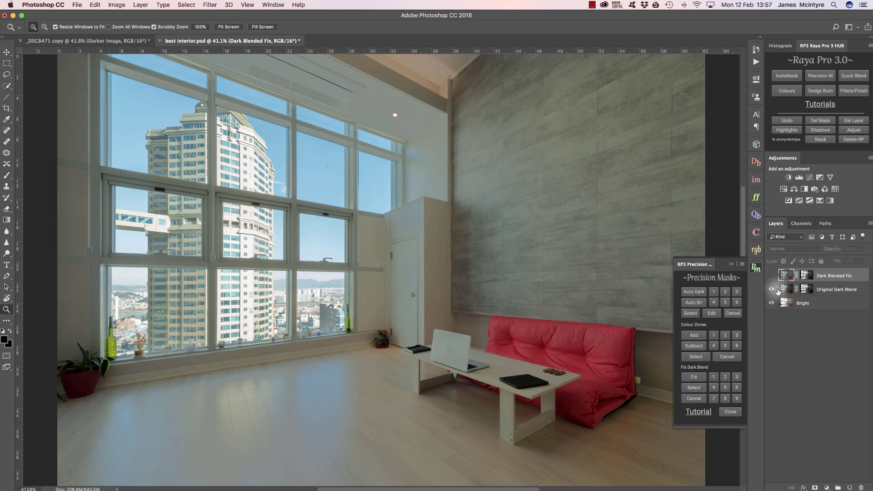
click(772, 290)
click(772, 276)
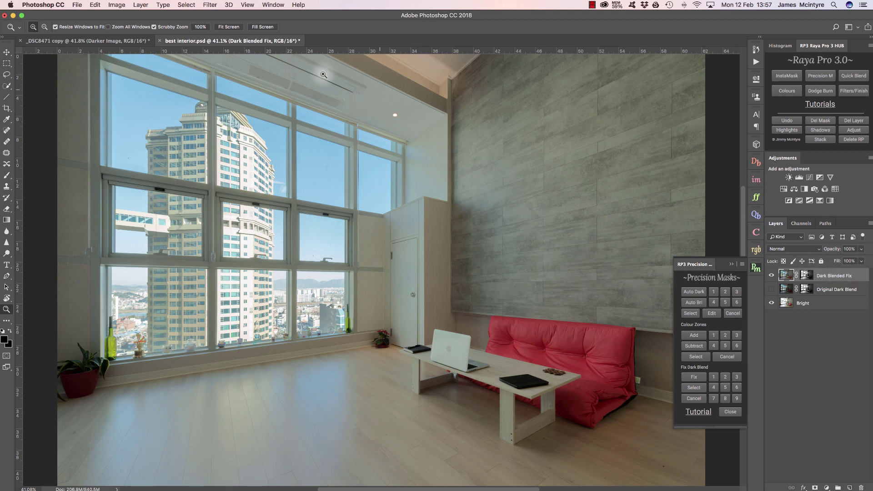
click(98, 41)
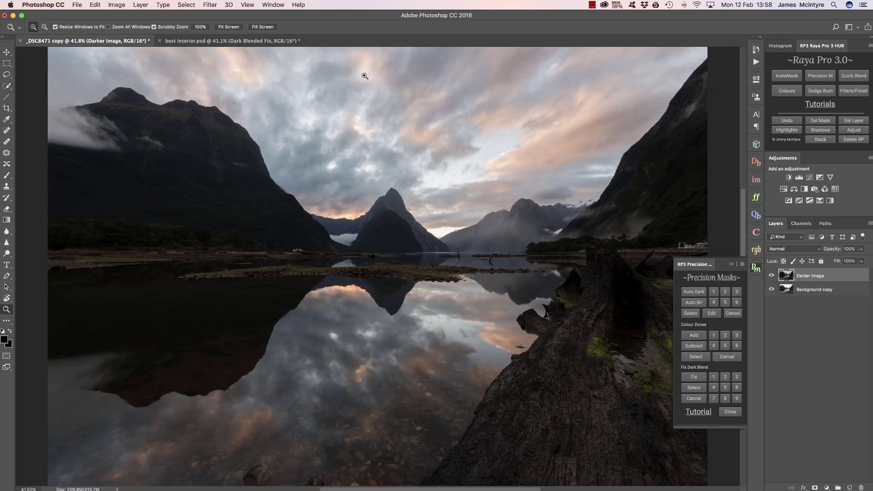
Open InstaMask and hide the Darker Image layer to reveal the brighter lake exposure.
click(788, 76)
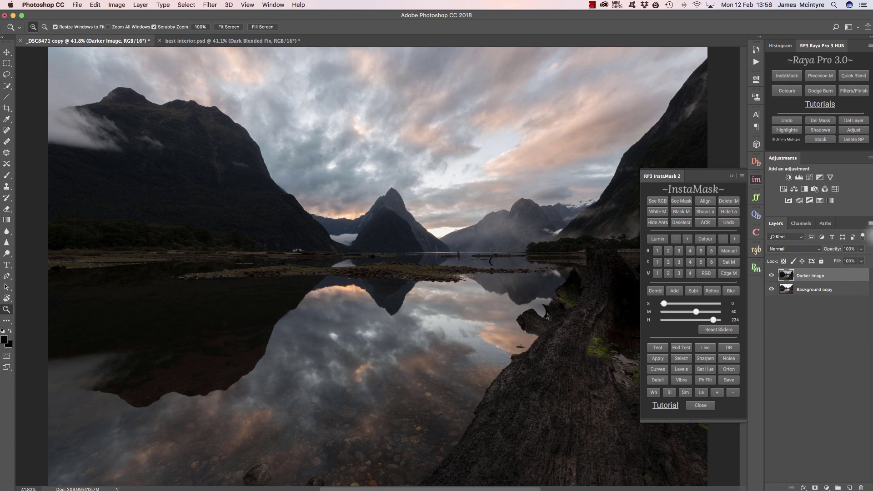
click(729, 212)
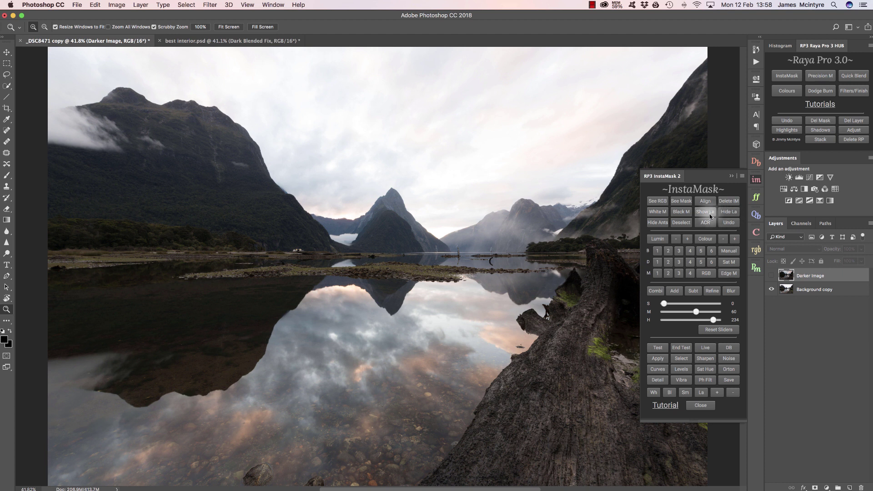
Build a brights InstaMask, then try red, green and blue channel masks, settling on red.
click(711, 214)
click(729, 212)
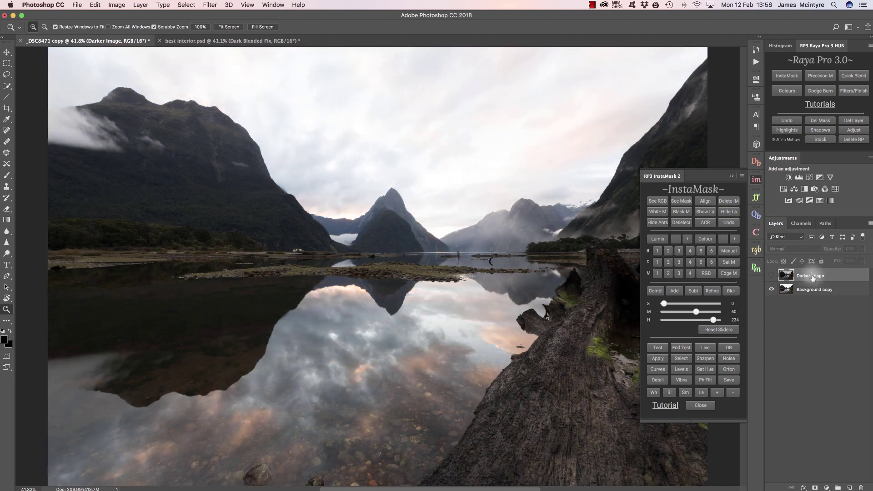
click(658, 253)
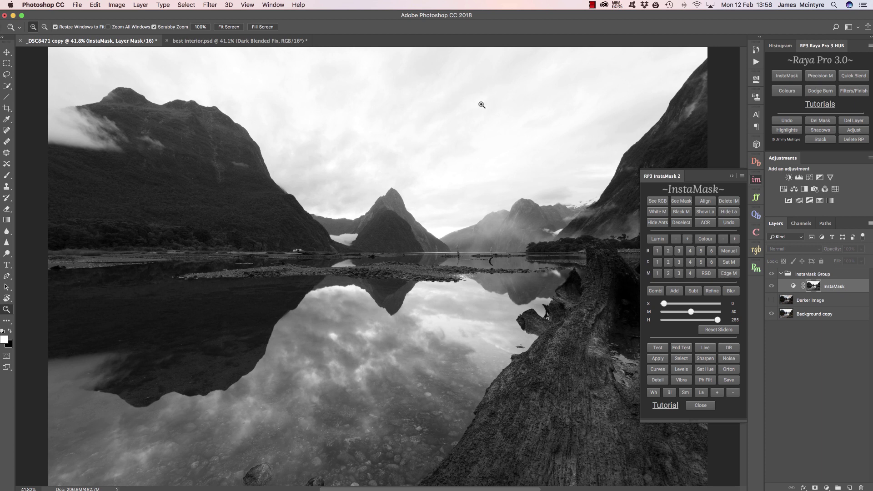
click(706, 273)
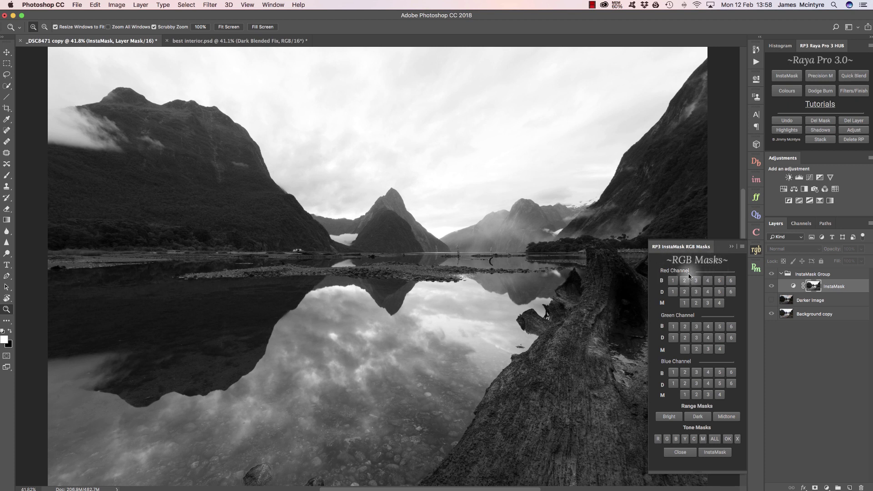
click(673, 281)
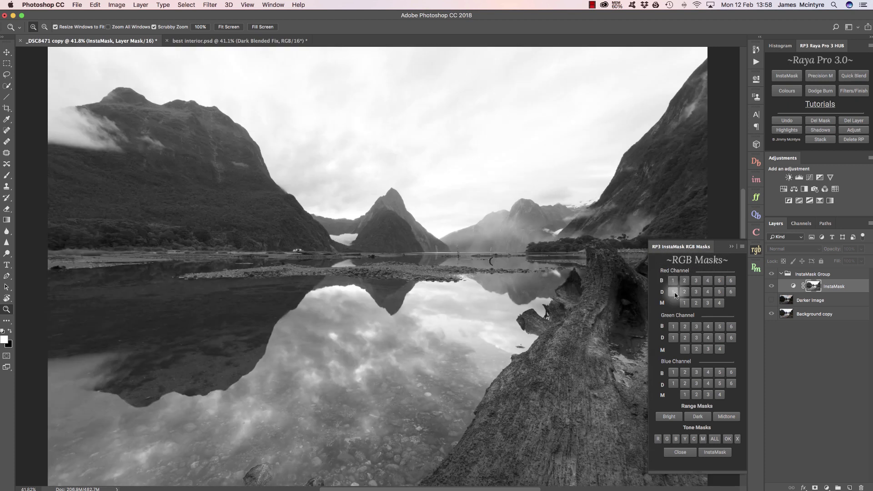
click(674, 327)
click(671, 372)
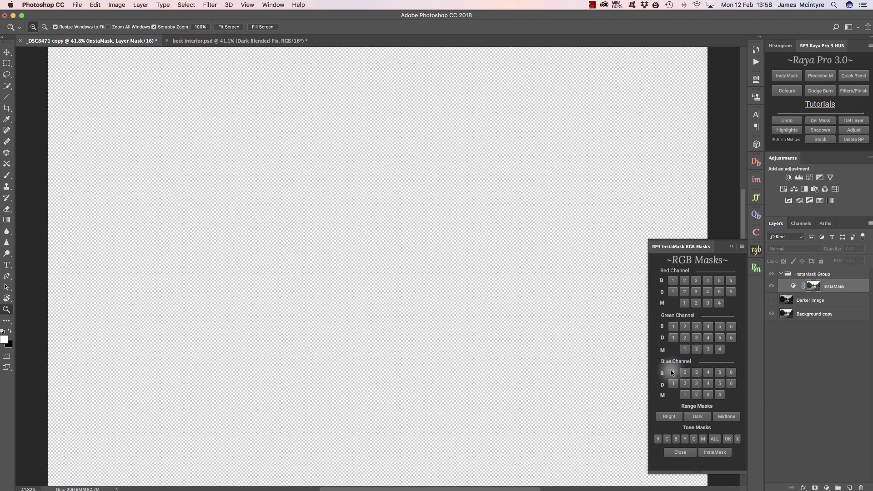
click(674, 282)
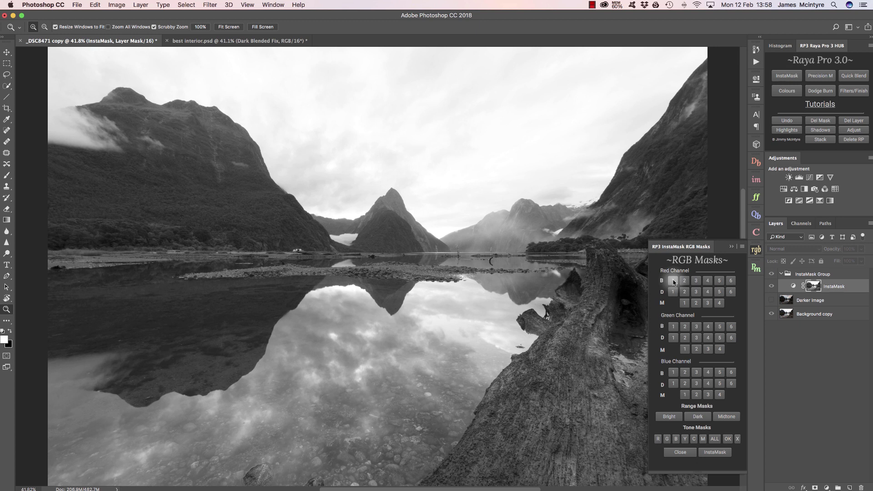
Drag the H slider down and M slightly right to whiten the sky, then load the mask as a selection.
click(714, 452)
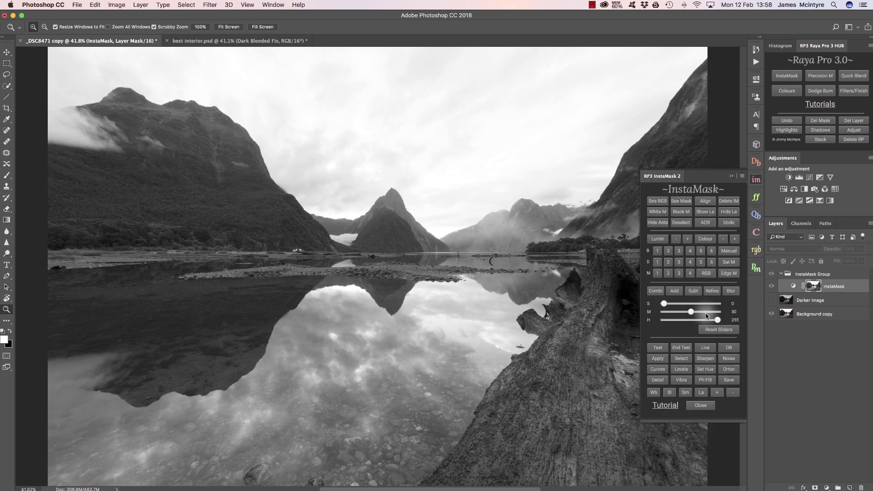
drag(717, 319, 707, 321)
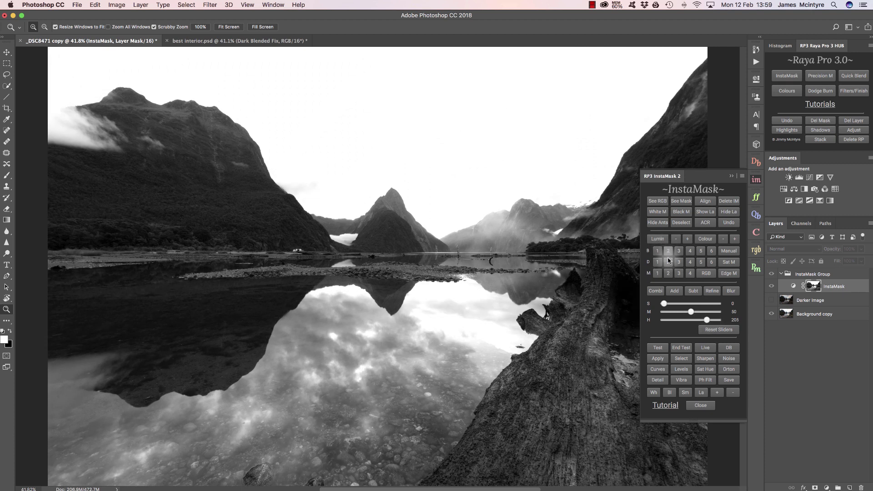
drag(690, 312, 692, 312)
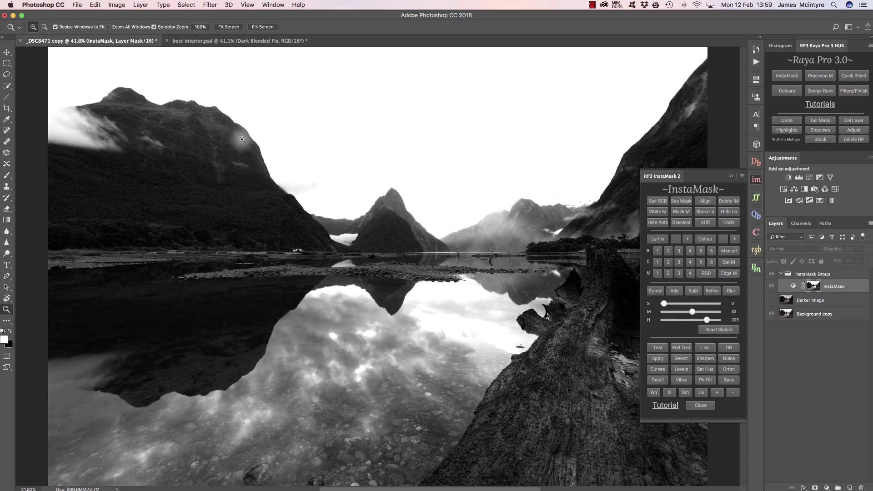
click(681, 362)
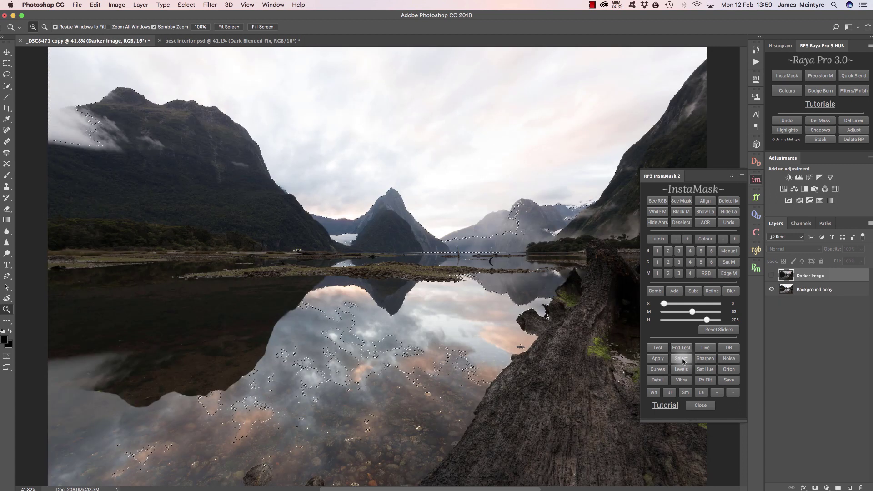
Add a black mask to Darker Image and paint the dramatic sky in white, plus 50% on the lake.
click(682, 212)
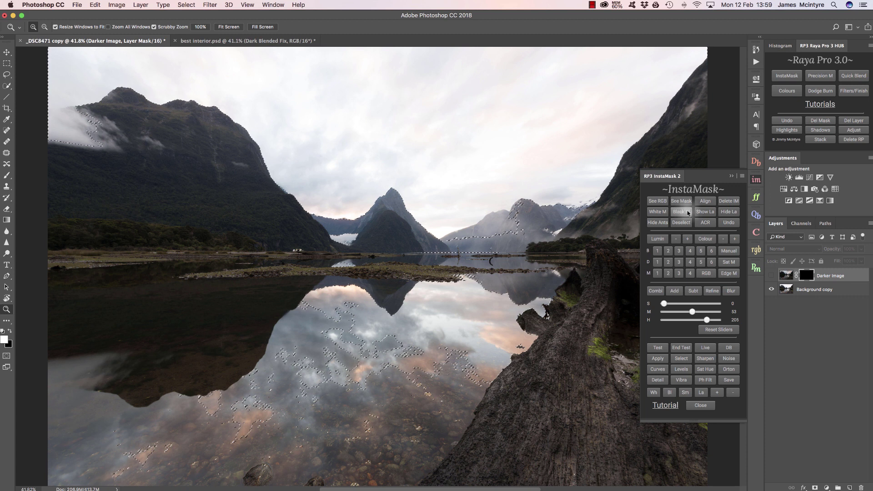
click(706, 212)
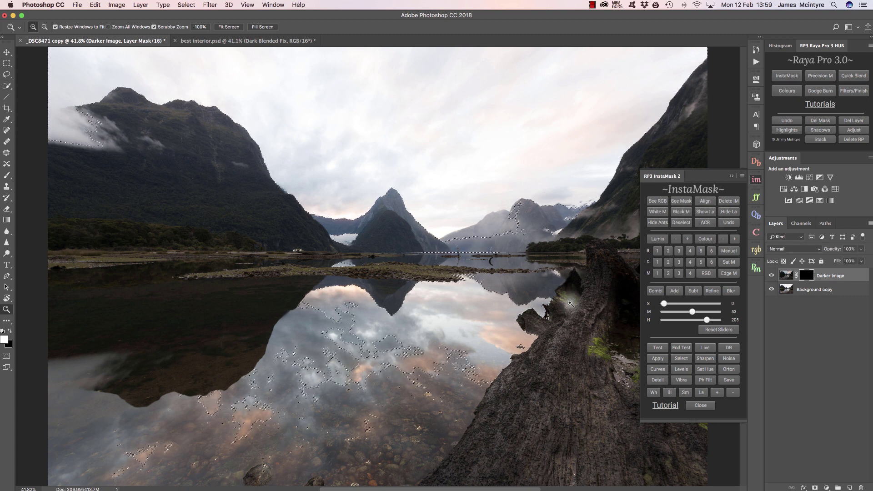
click(657, 223)
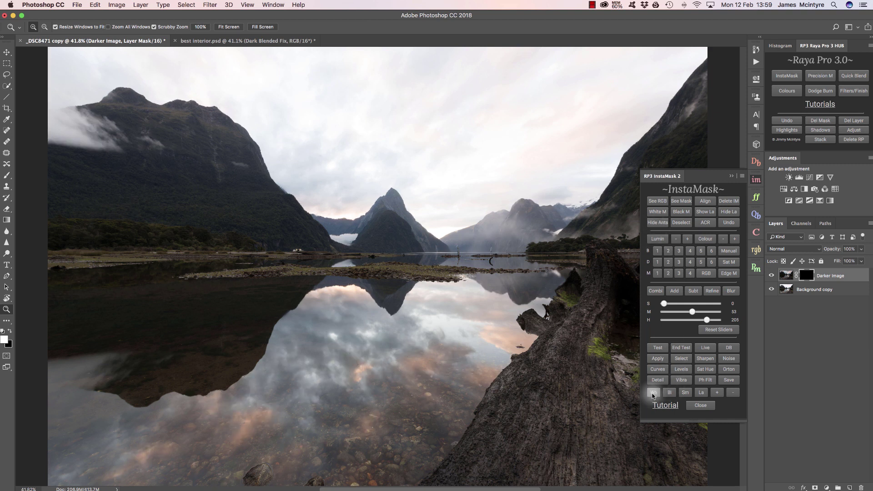
click(653, 393)
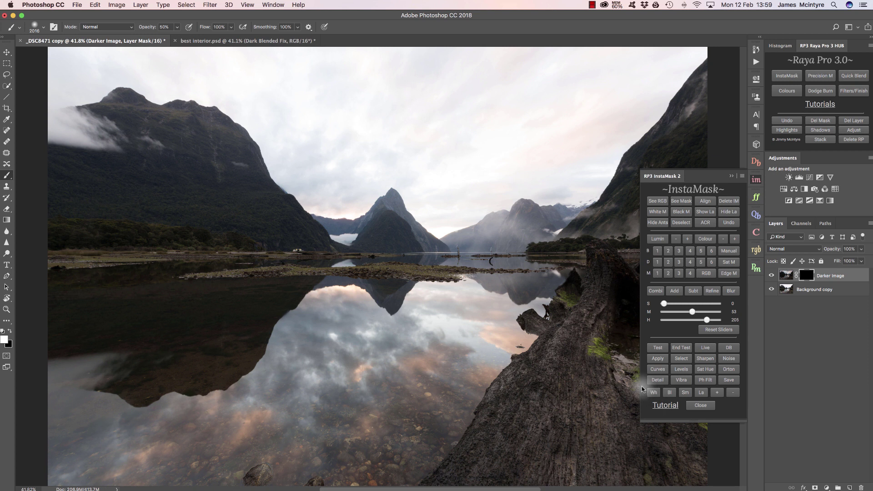
mouse_move(75, 77)
mouse_down()
mouse_move(372, 77)
mouse_move(740, 30)
mouse_move(528, 178)
mouse_move(399, 171)
mouse_move(62, 115)
mouse_move(77, 90)
mouse_move(394, 179)
mouse_move(557, 187)
mouse_move(695, 125)
mouse_move(749, 54)
mouse_move(487, 74)
mouse_move(95, 60)
mouse_move(520, 55)
mouse_move(747, 30)
mouse_move(742, 20)
mouse_move(476, 43)
mouse_up()
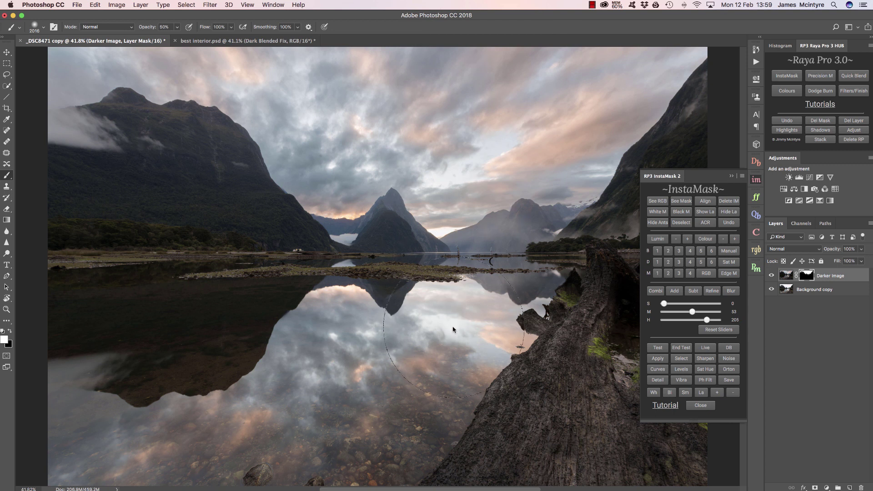
key(5)
click(363, 331)
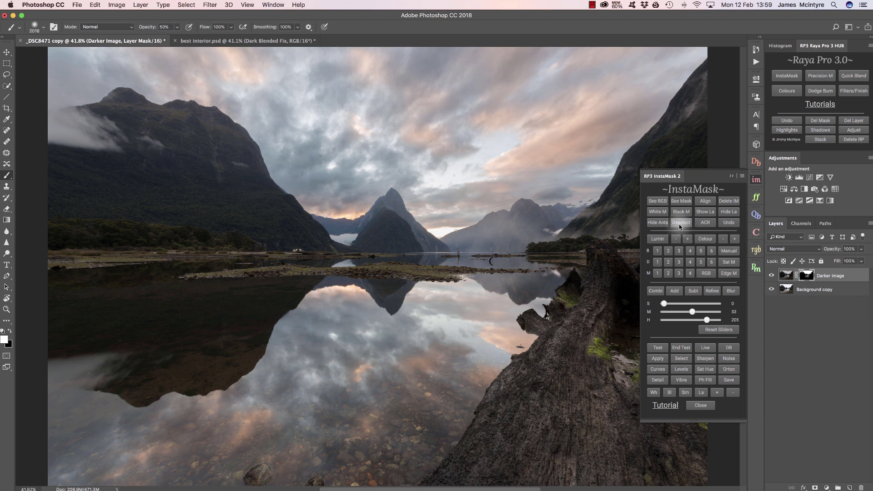
Lower Darker Image opacity to 89% and toggle it on and off to compare.
drag(838, 251, 833, 253)
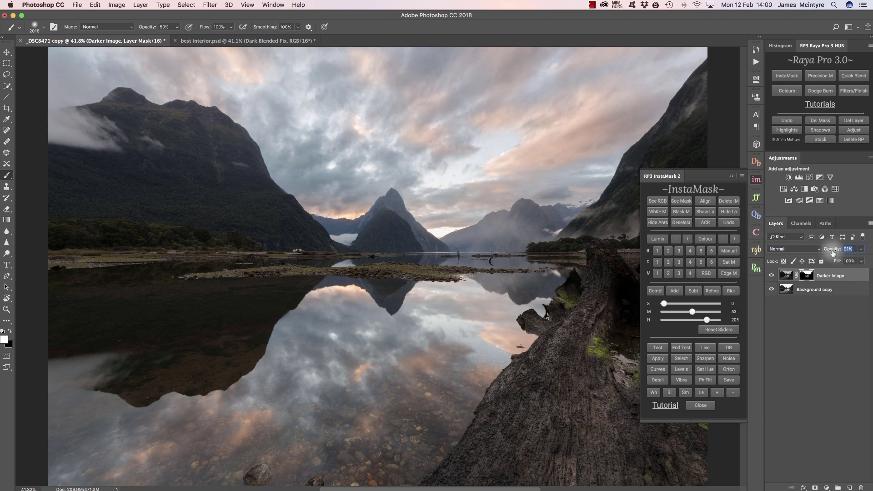
click(771, 275)
click(772, 275)
click(771, 275)
click(772, 275)
click(771, 276)
click(772, 276)
click(771, 276)
click(771, 276)
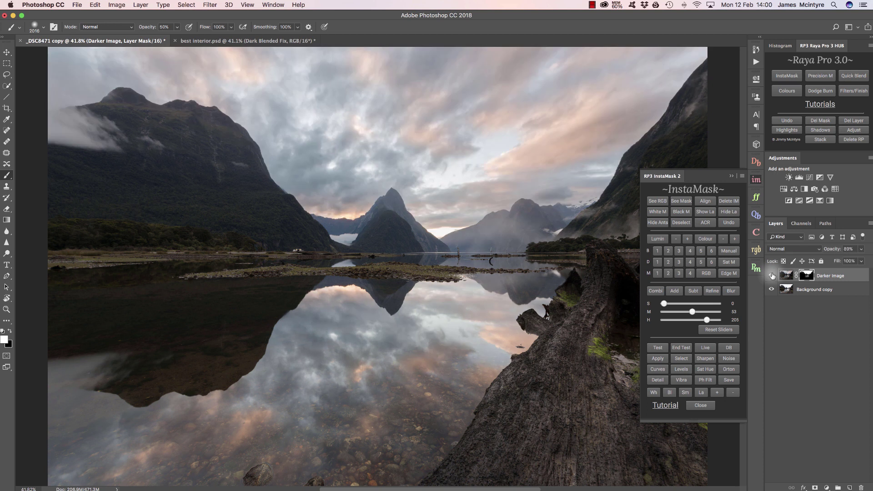
click(772, 276)
click(771, 275)
click(771, 276)
click(772, 276)
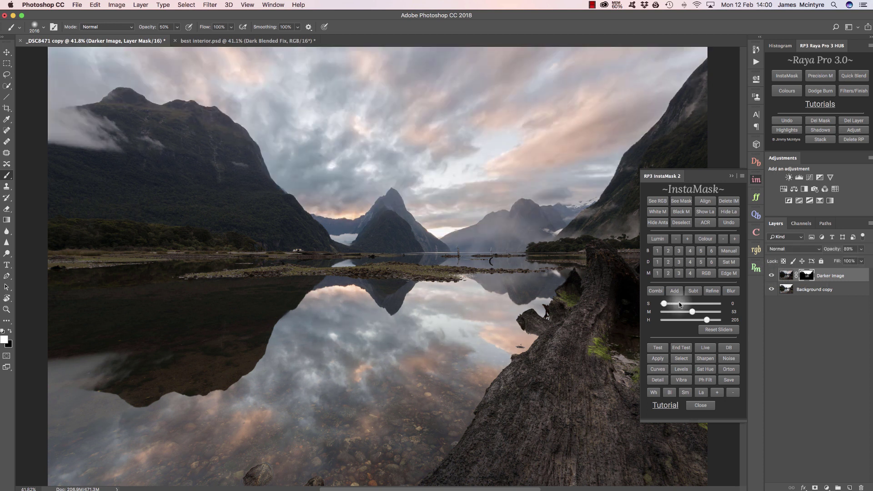
Add a Warm colour layer above Darker Image and clip it as a clipping mask.
click(787, 91)
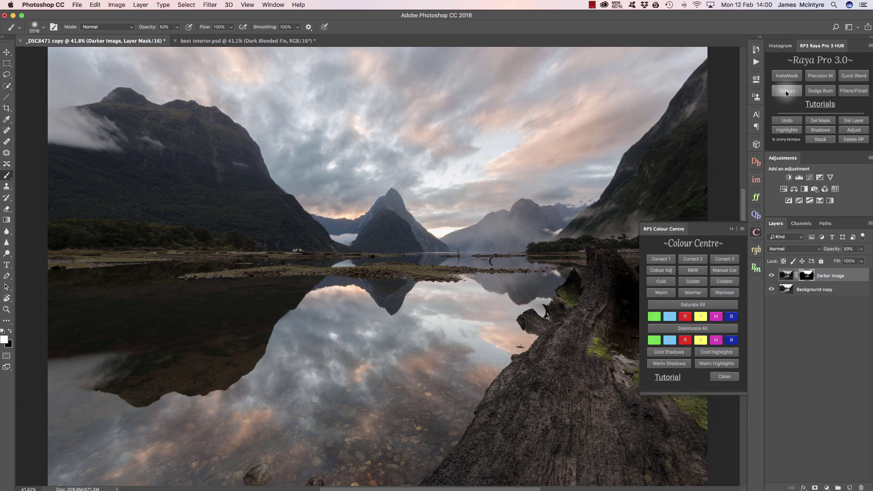
click(669, 294)
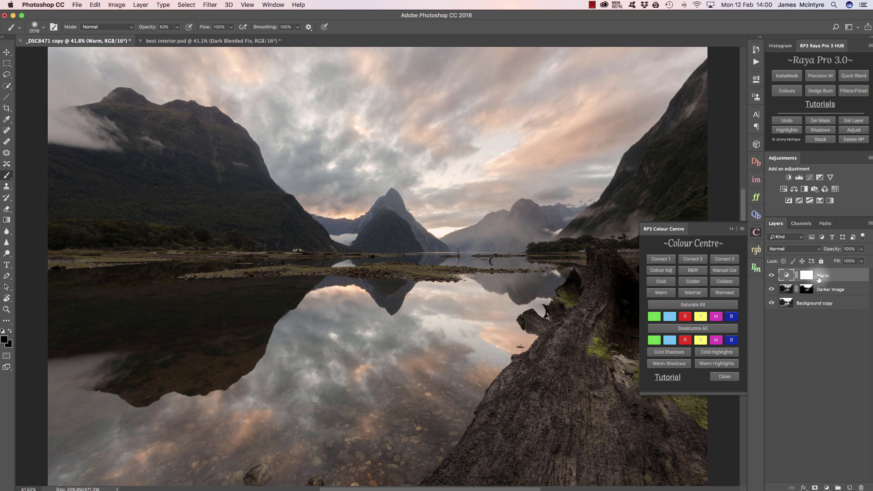
right_click(845, 276)
click(768, 282)
Toggle the Warm layer on and off to compare the image with and without warming.
click(771, 276)
click(771, 276)
click(771, 276)
click(770, 276)
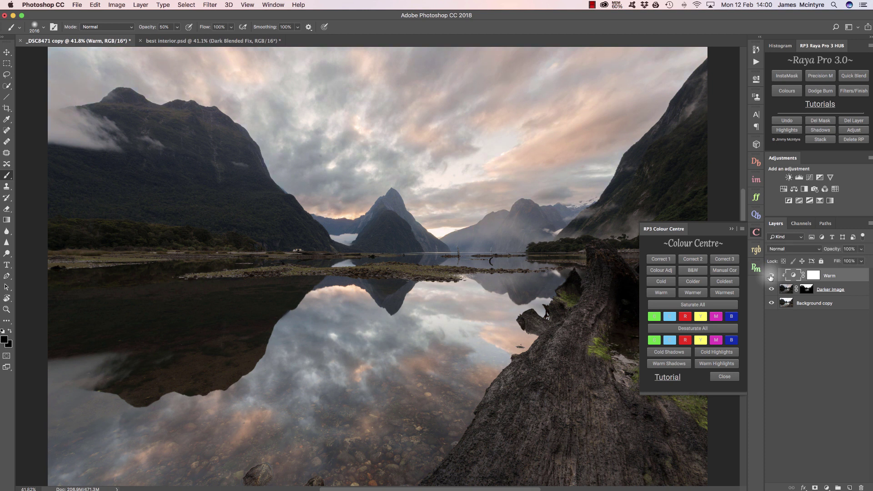
click(771, 276)
click(771, 276)
click(771, 276)
click(770, 276)
Add a clipped Curves layer that pulls shadows down and lifts highlights for more contrast.
click(810, 178)
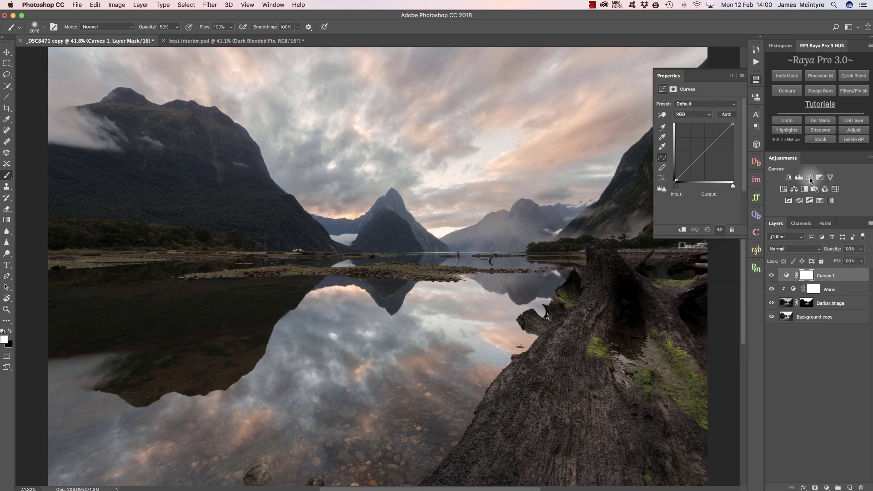
click(694, 228)
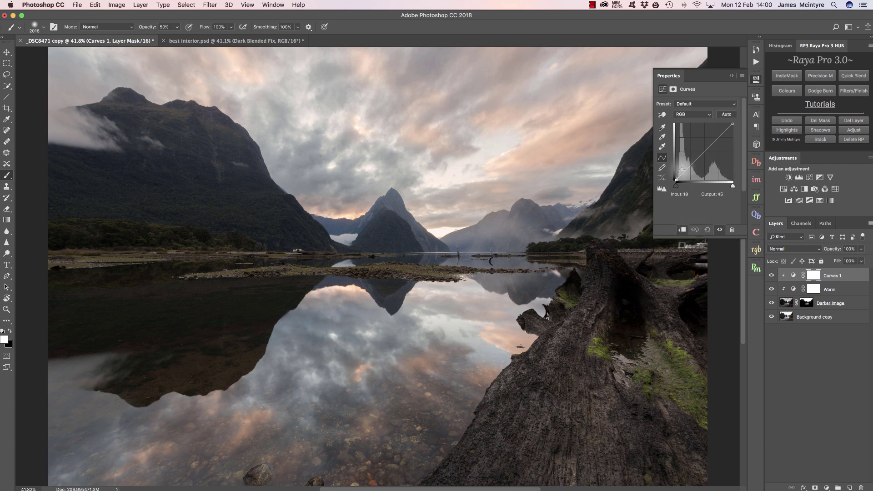
drag(686, 170, 686, 172)
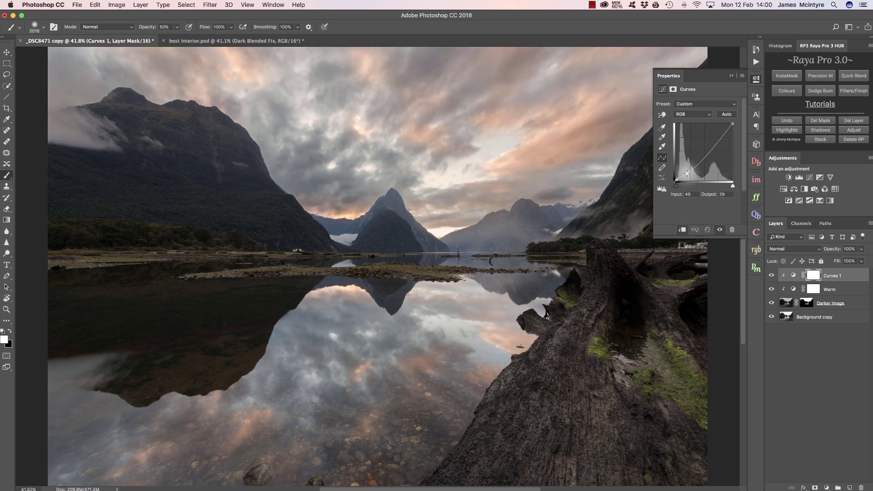
click(727, 130)
drag(726, 130, 726, 129)
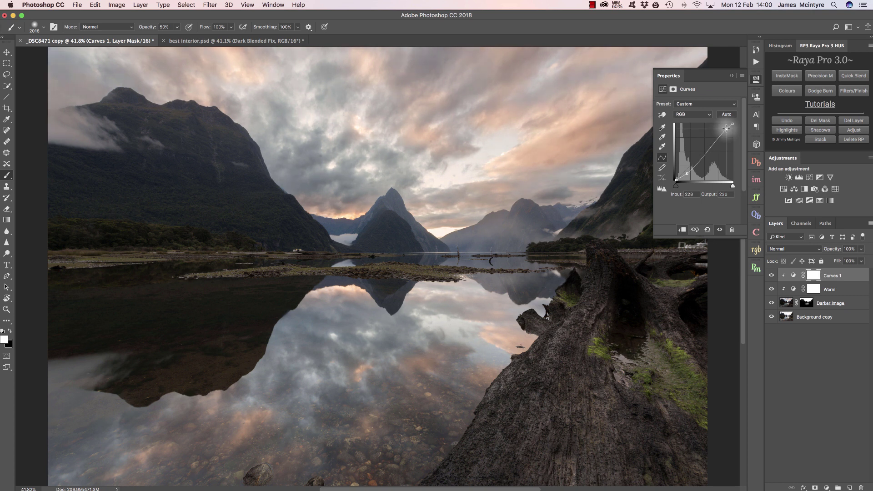
click(732, 76)
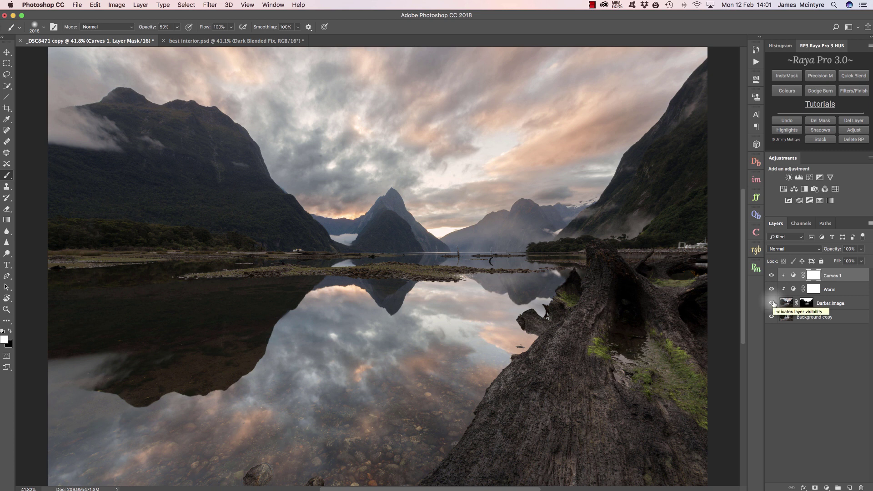
click(772, 302)
click(771, 303)
click(773, 303)
click(773, 303)
click(772, 303)
click(772, 303)
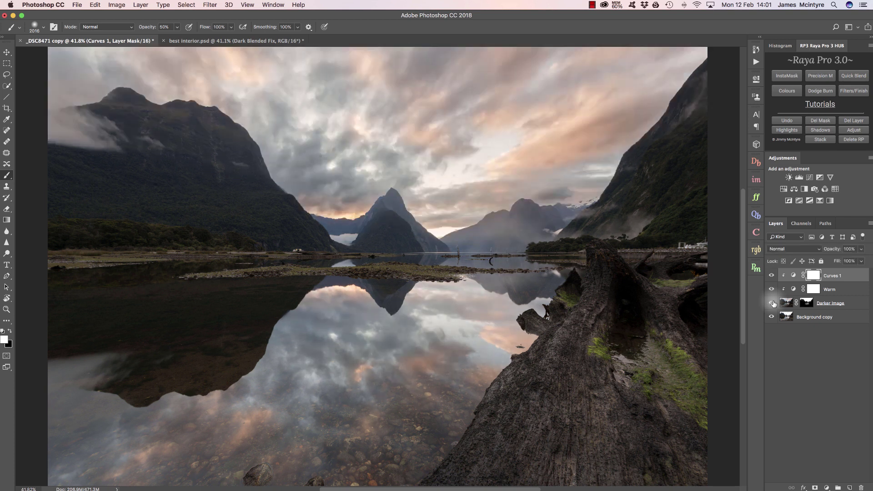